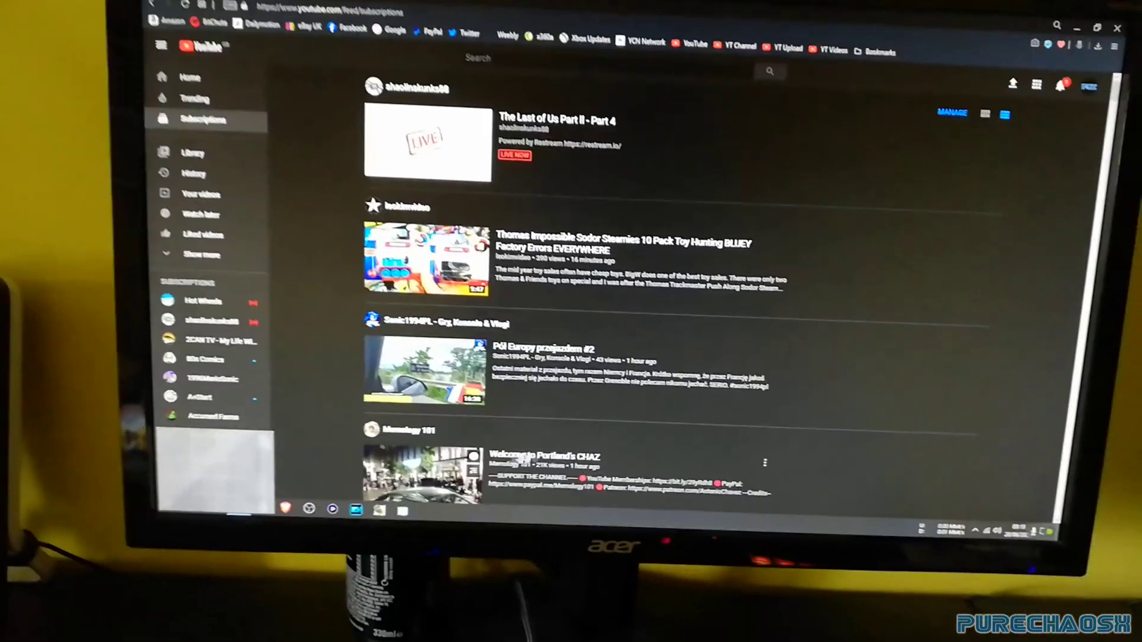
Bring up the Start menu app list, then dismiss it with the Windows key
{"action": "key", "text": "super"}
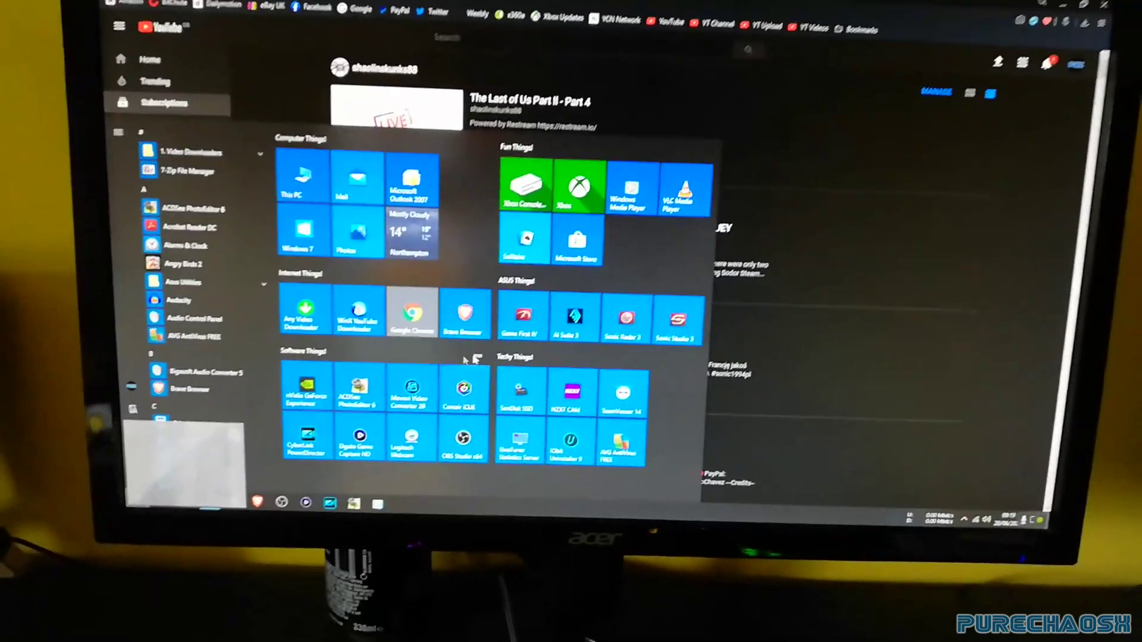
{"action": "key", "text": "super"}
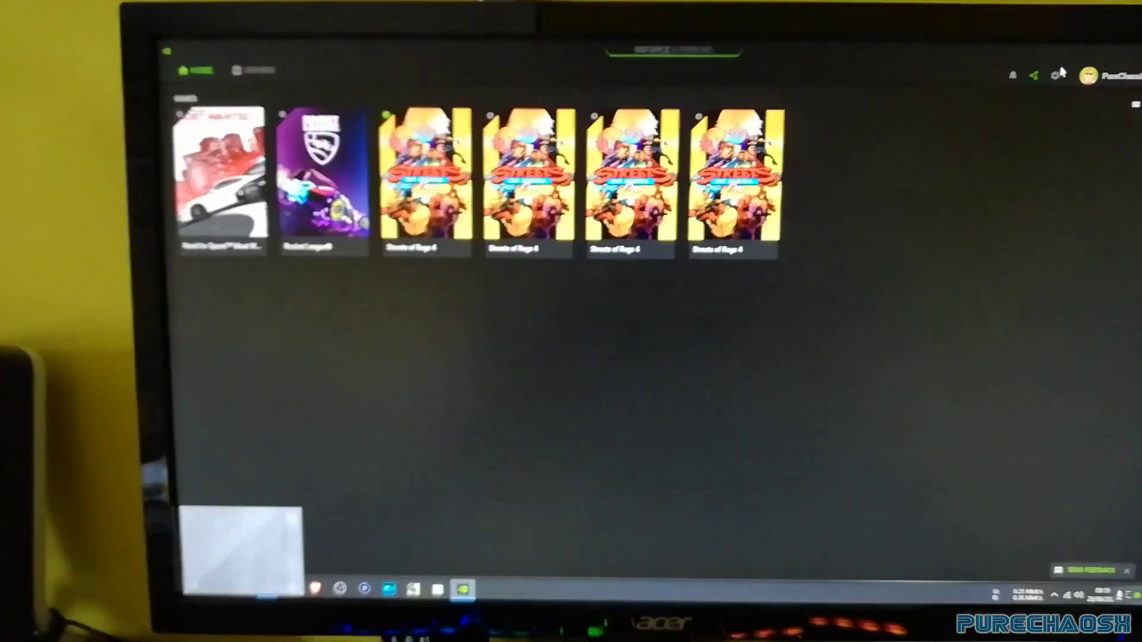
Open GeForce Experience's General settings to view version 3.20.3.63 and rig details
{"action": "left_click", "coordinate": [1064, 93]}
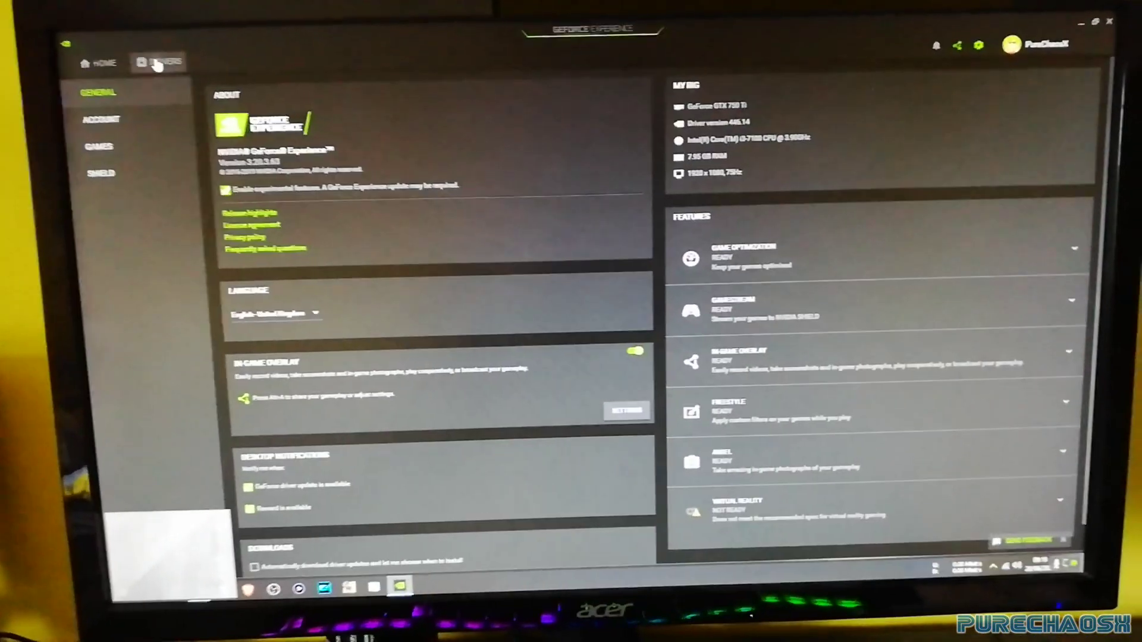
Switch to the Drivers page before leaving GeForce Experience
{"action": "left_click", "coordinate": [182, 76]}
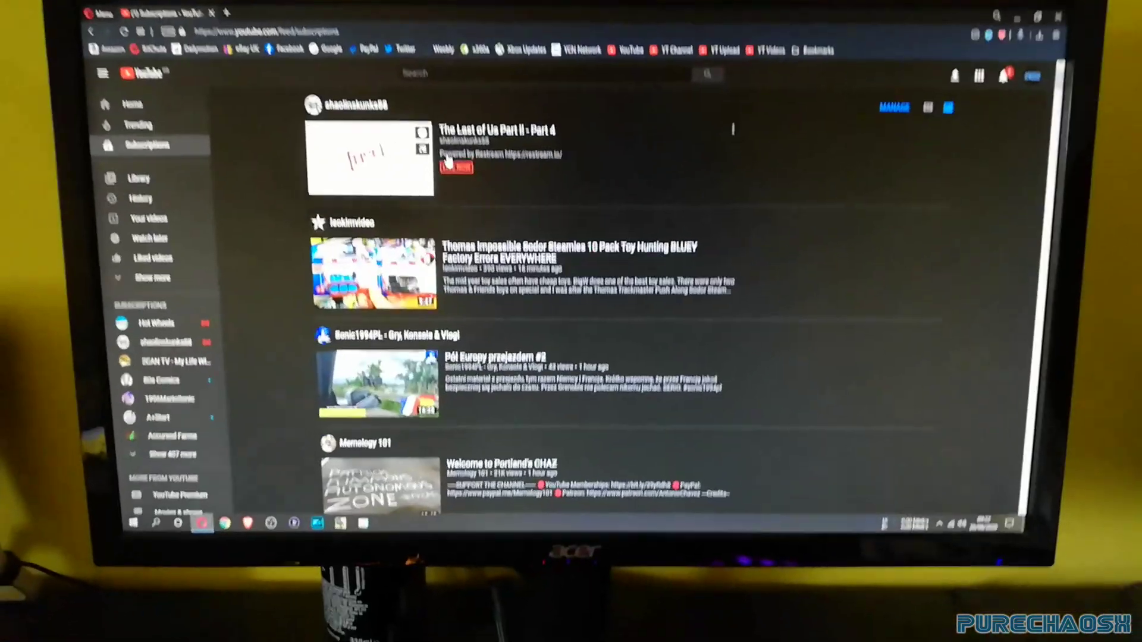
{"action": "key", "text": "super"}
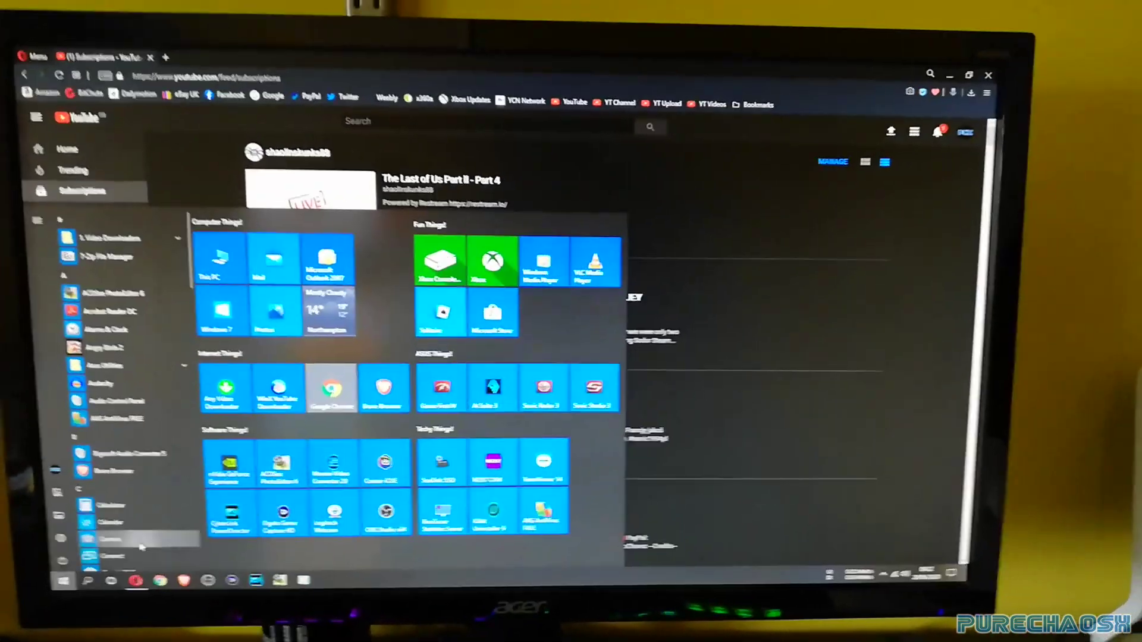